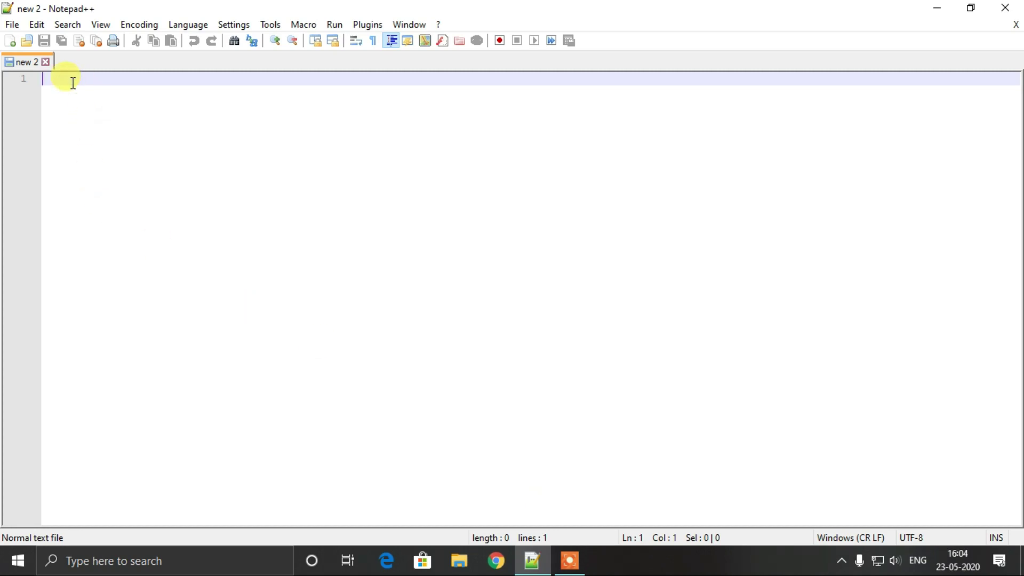
Replace the greeting with an intro line: a VBA program will transfer a file from local drive to an ftp/SFTP server
text(N)
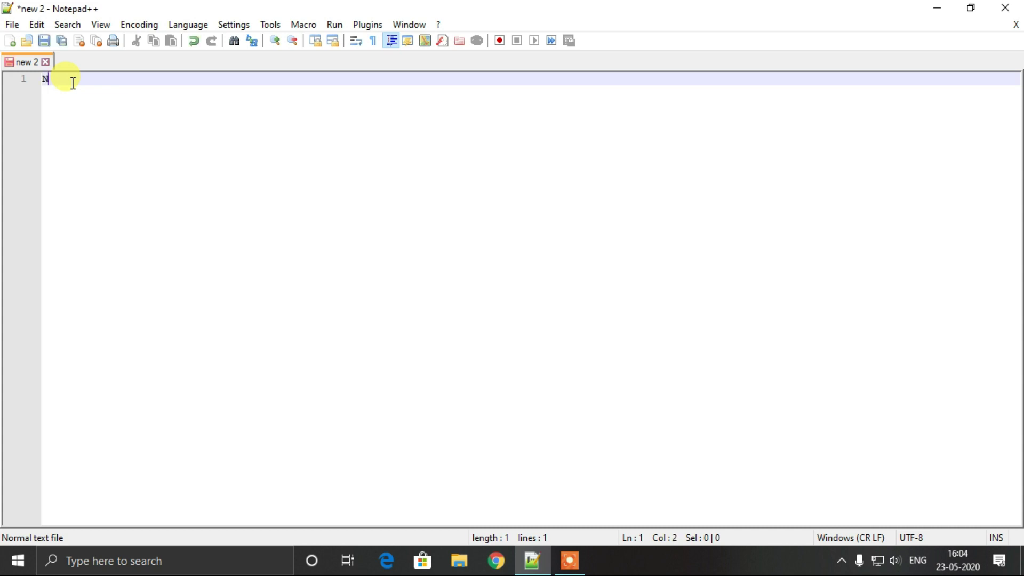
text(amaskar bhavano)
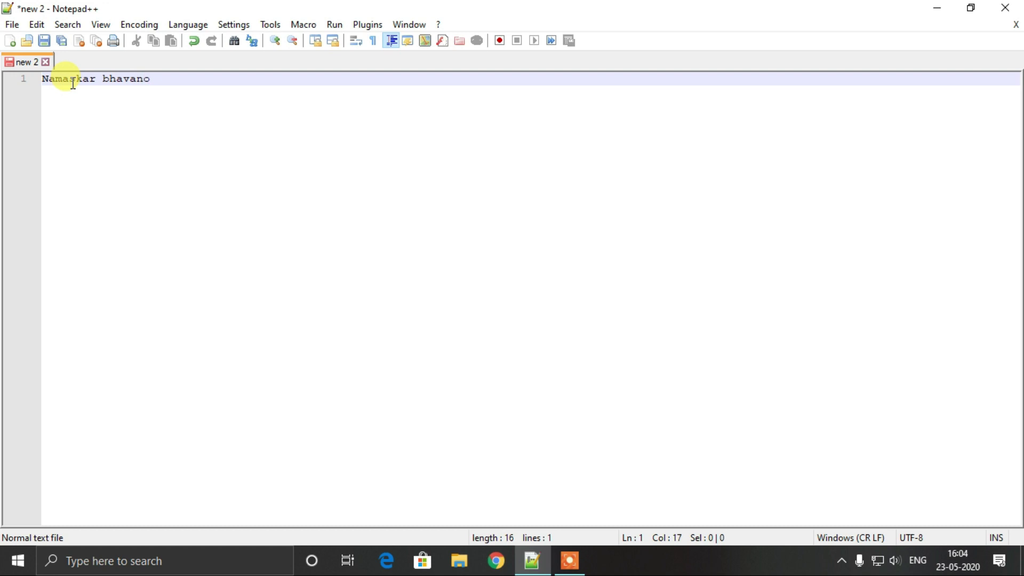
key(ctrl+a)
key(BackSpace)
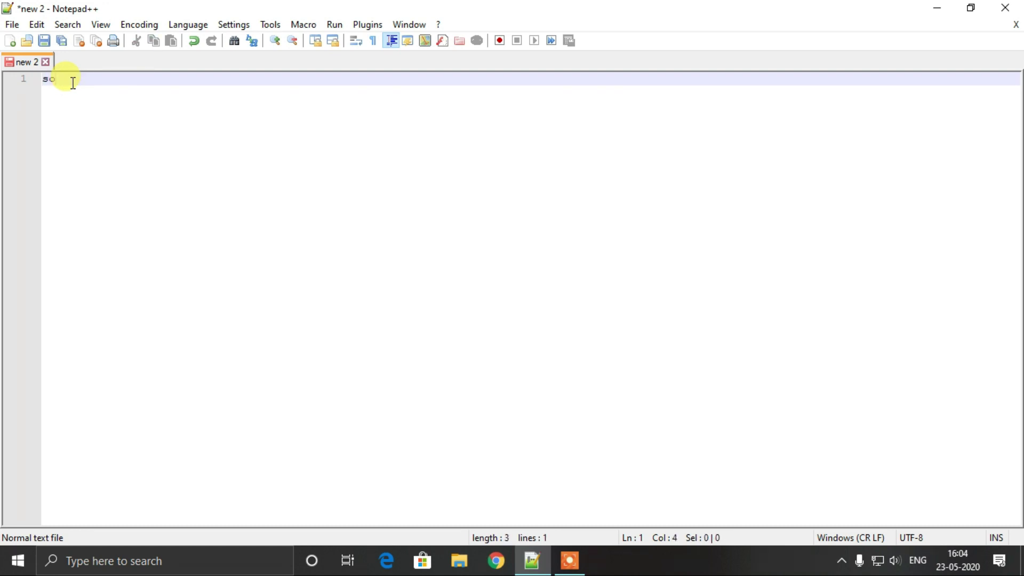
text(re going to m)
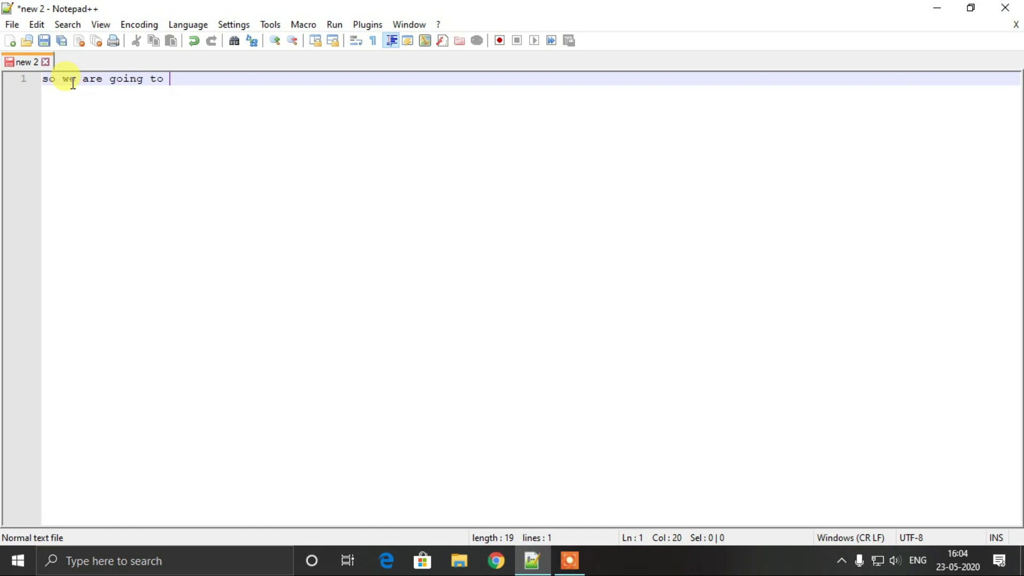
text(ake an vba pro)
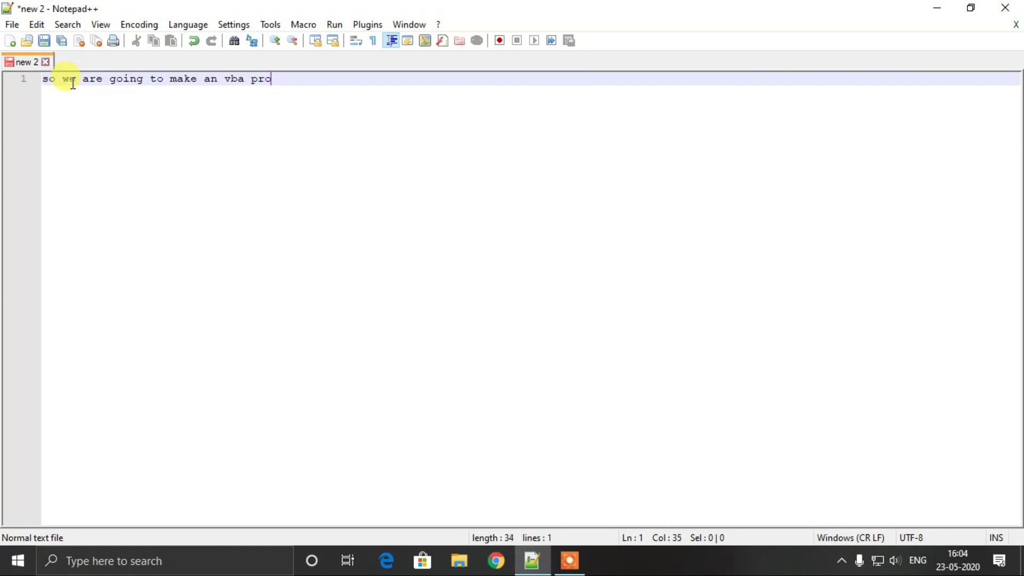
text(that )
text(will he)
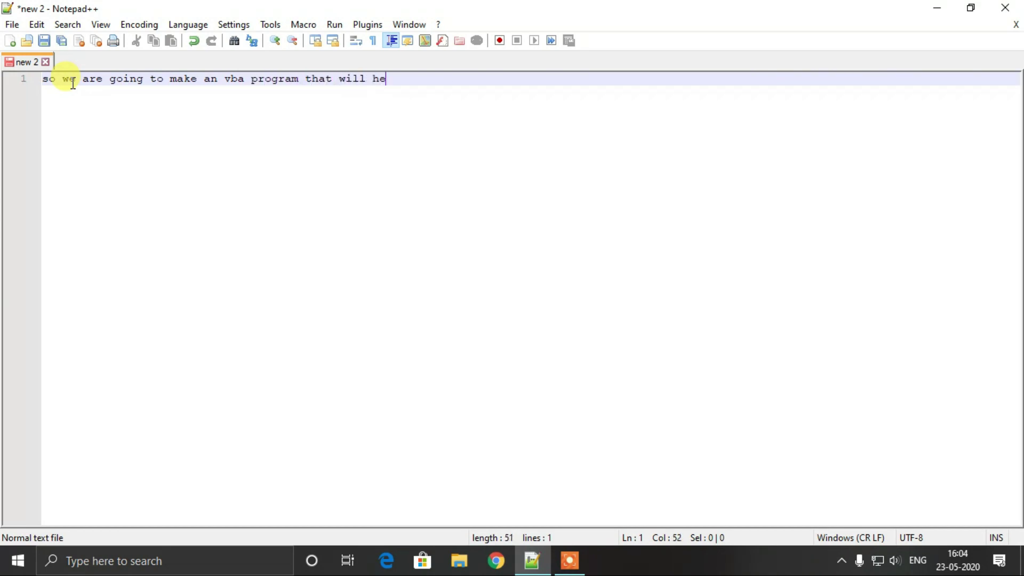
text(to transfe)
text(r file )
text(from lo)
text(t)
text(l)
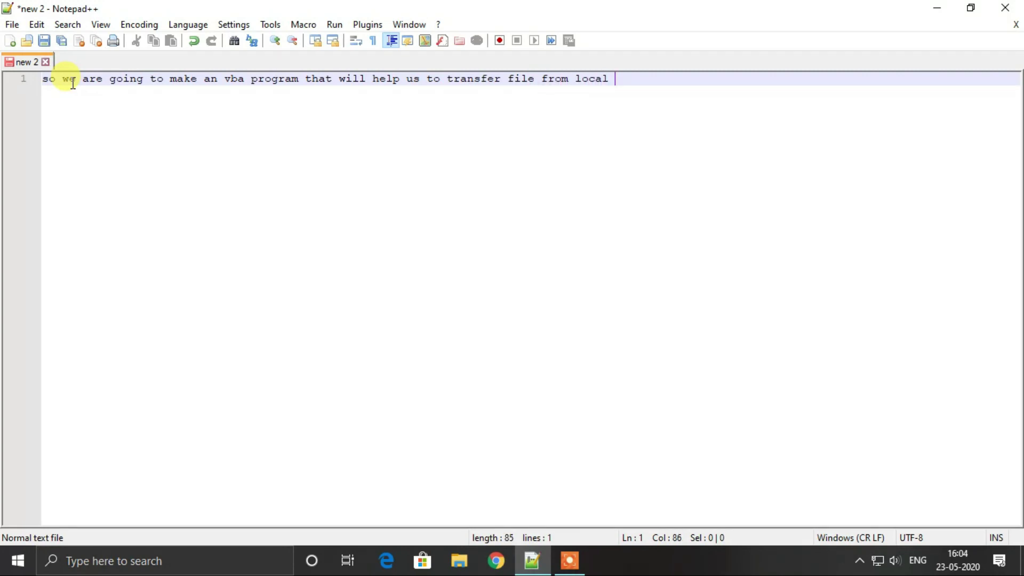
text(ive to ftp/SFTP)
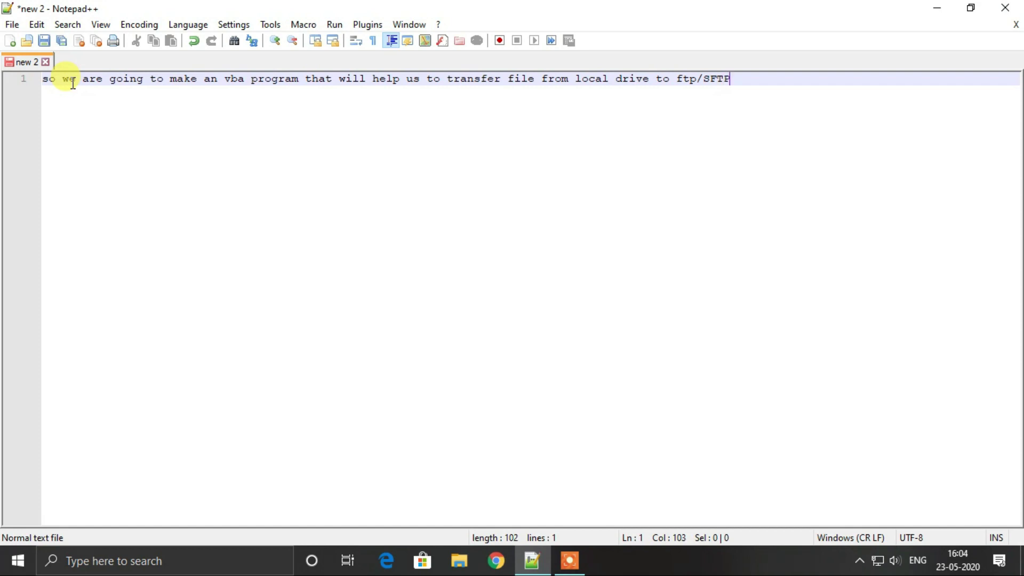
text( server.)
key(Return)
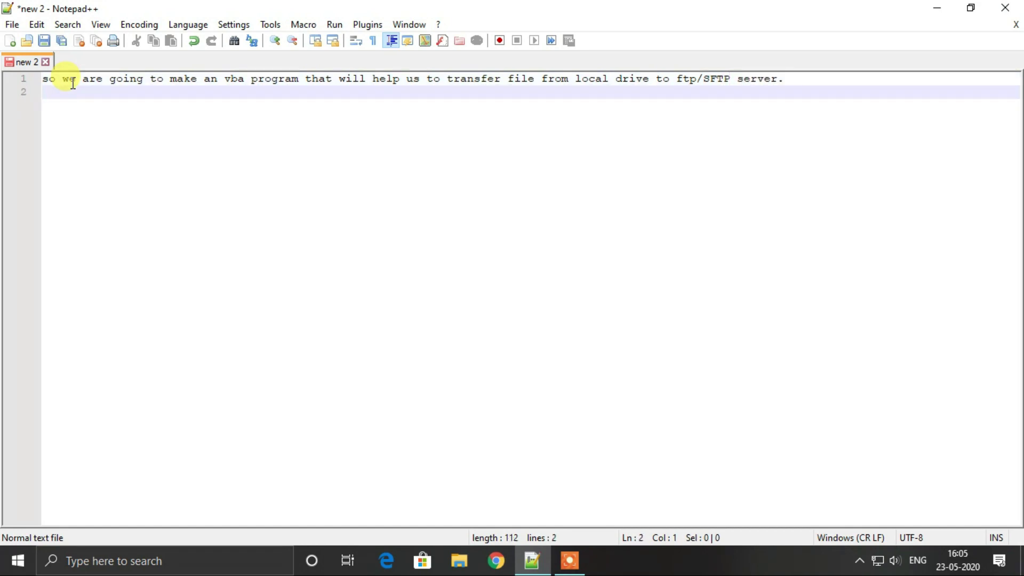
Add 'let's Start.' and the line 'We are using MS office 2016 32 bit' to the note
text(let)
text('s )
text(Start)
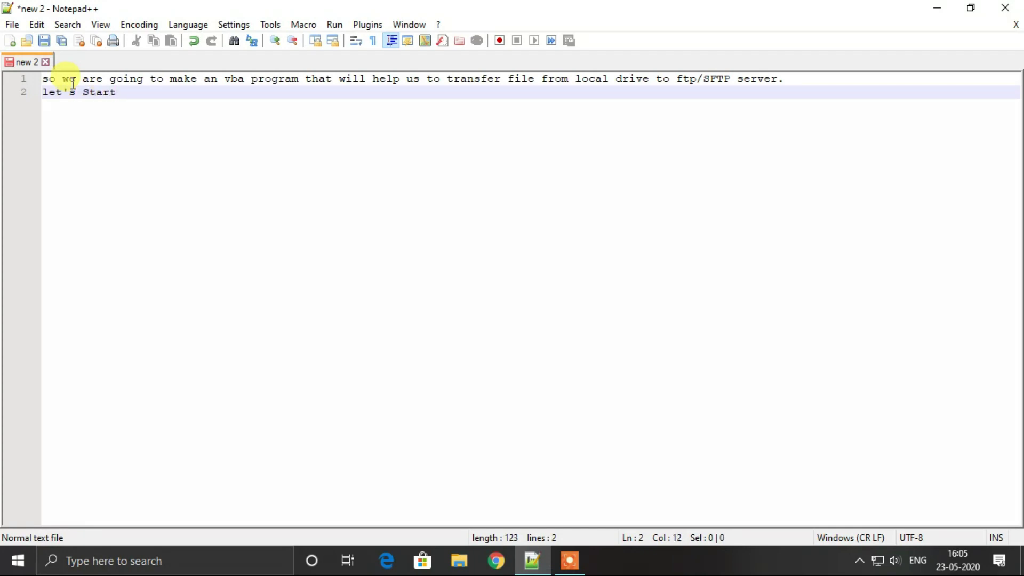
text(.)
key(Return)
key(Return)
key(Return)
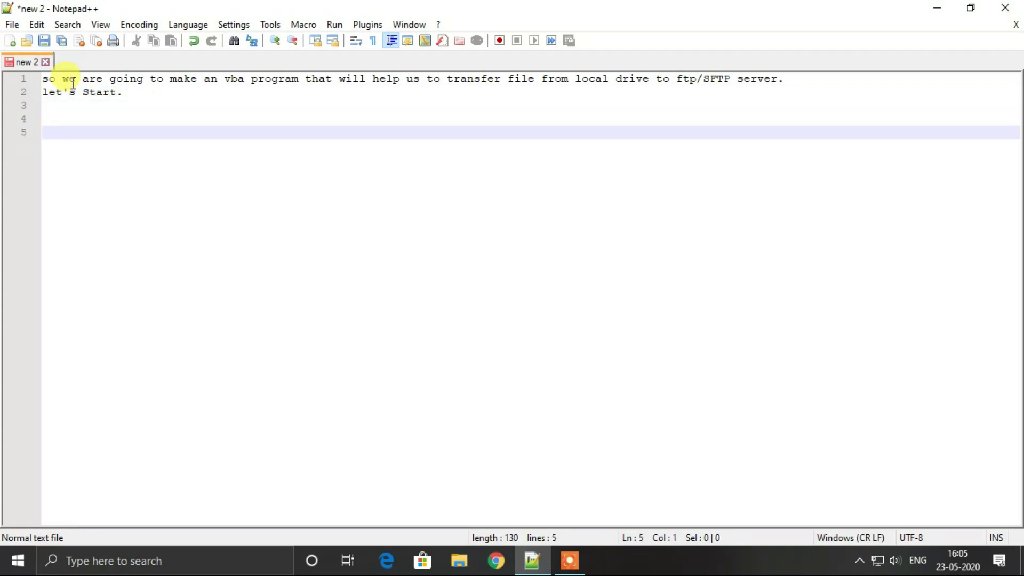
text(We are using MS office )
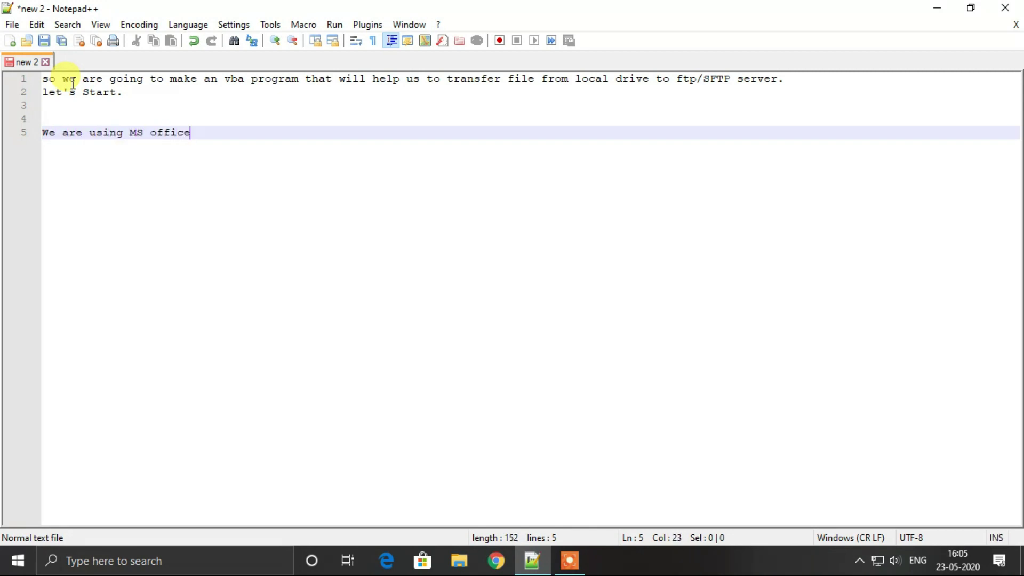
text(201)
text(6 32 bit)
key(Return)
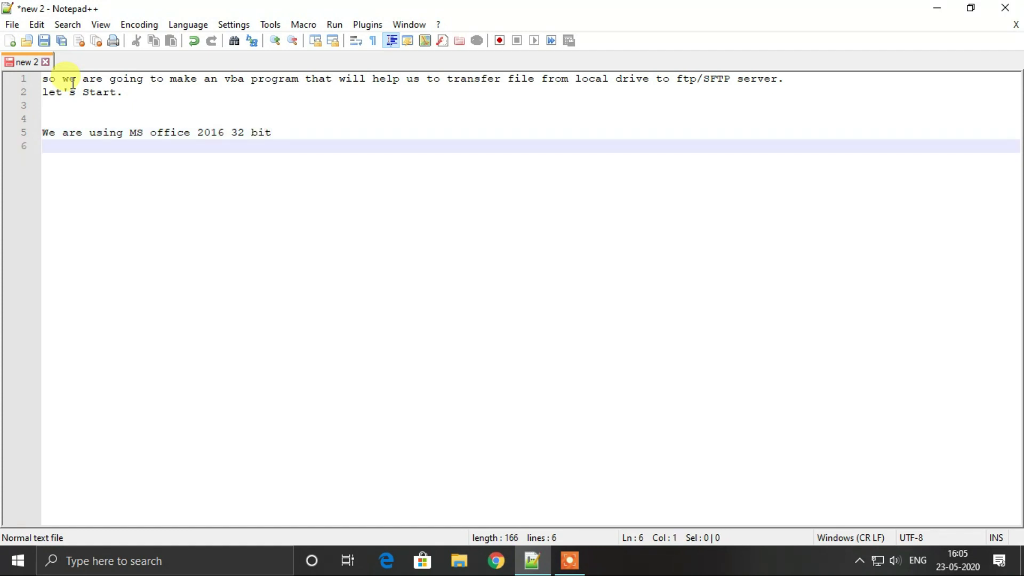
key(Return)
text(Prog)
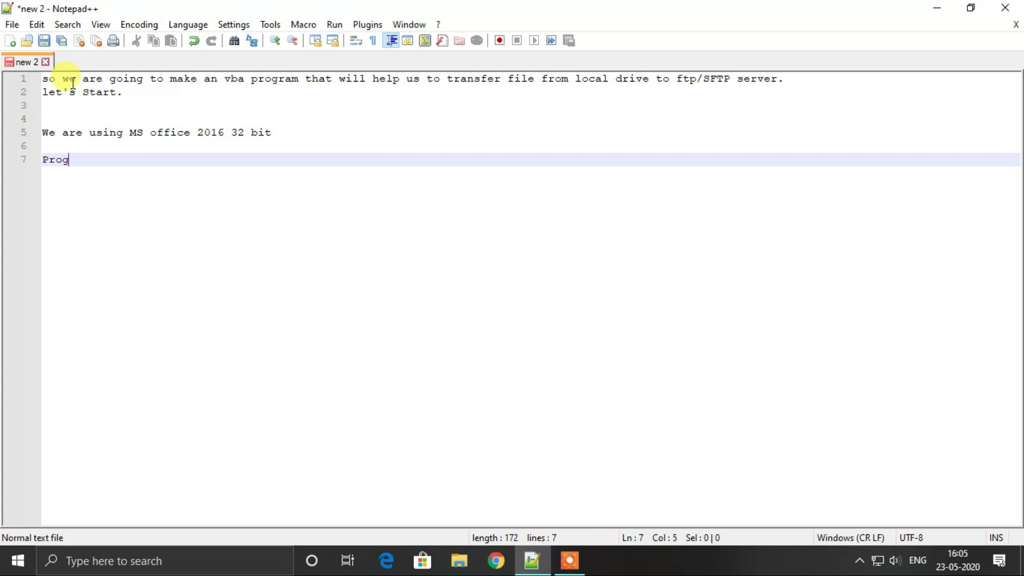
Note that the program is only compatible with 32-bit MS Office, then load ftp://192.168.1.123
text(ram is onl)
text( compa)
text(ible with)
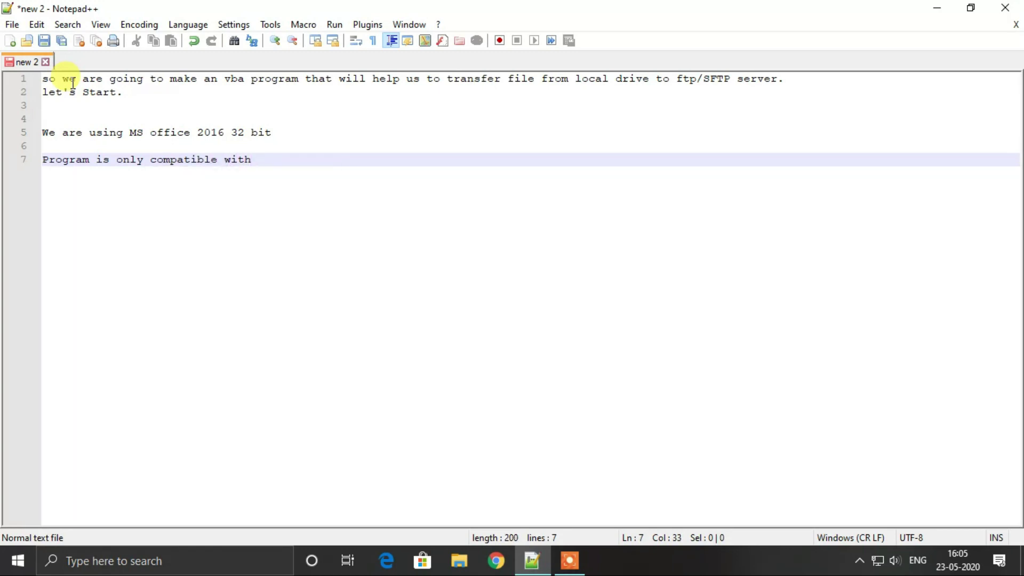
text(32)
text(bits)
key(BackSpace)
key(BackSpace)
text(t ms office)
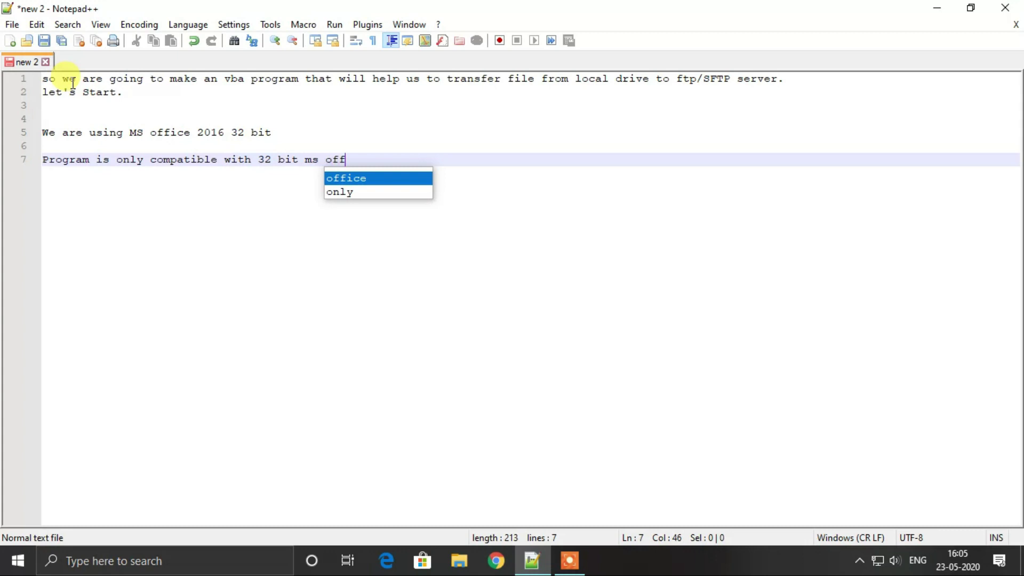
text(.)
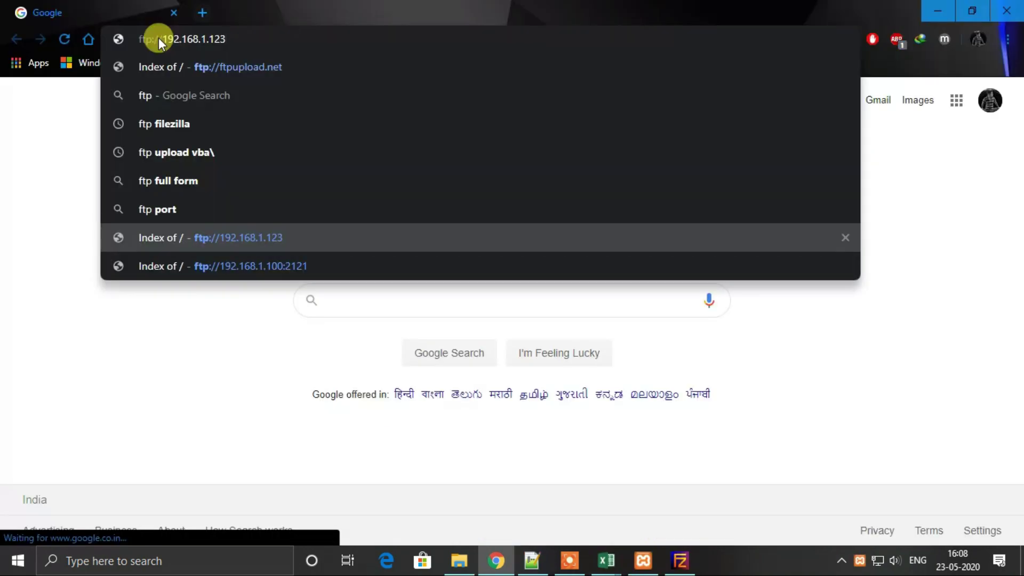
key(Return)
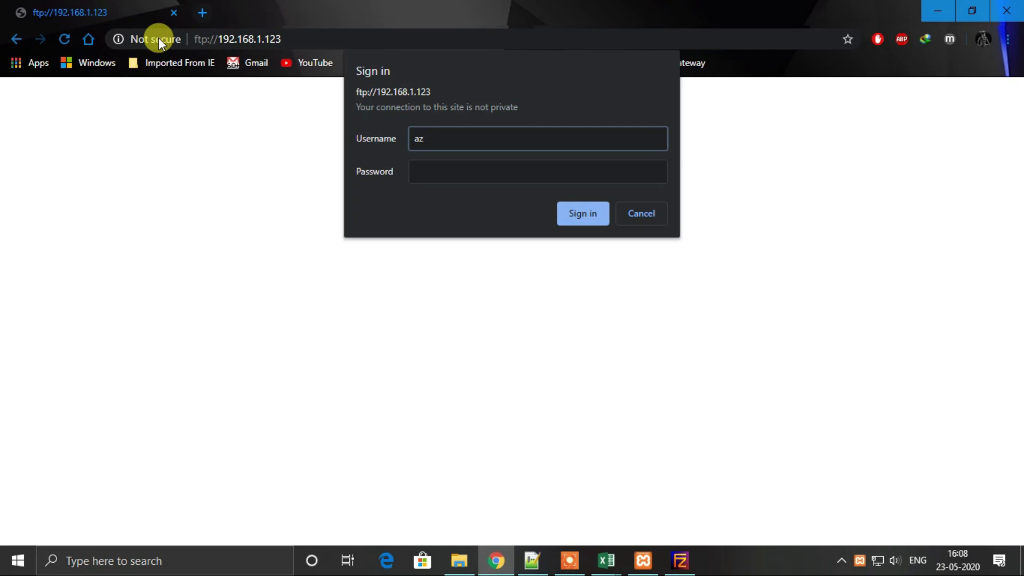
Sign in to the FTP server and look inside its FTP, PHP and System Volume Information folders
key(Tab)
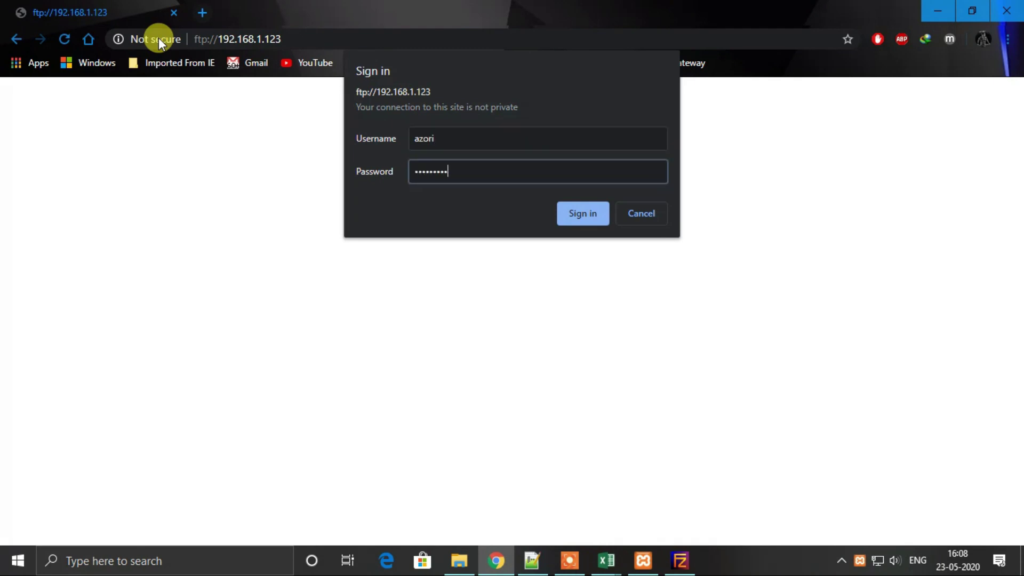
key(Return)
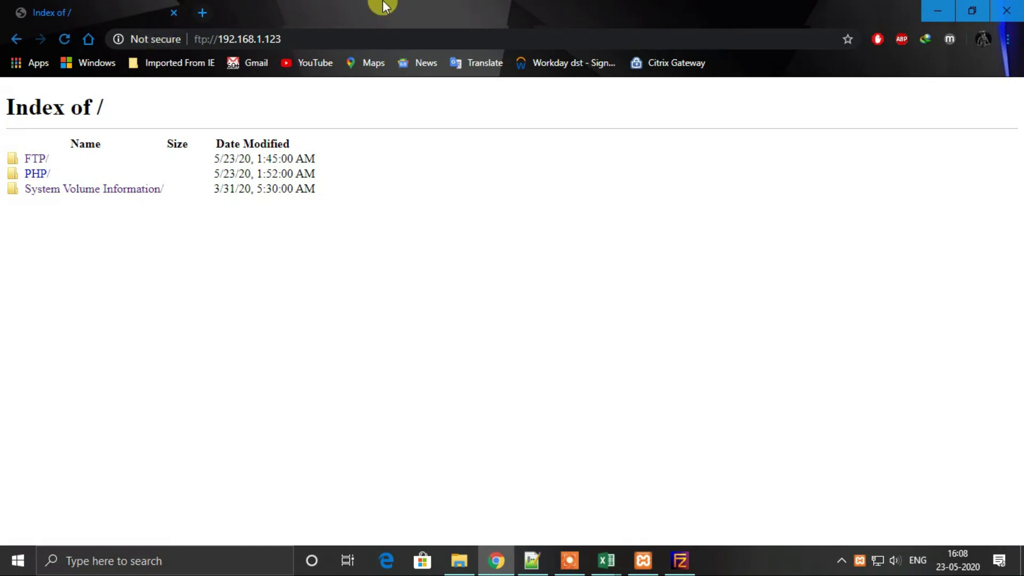
click(34, 159)
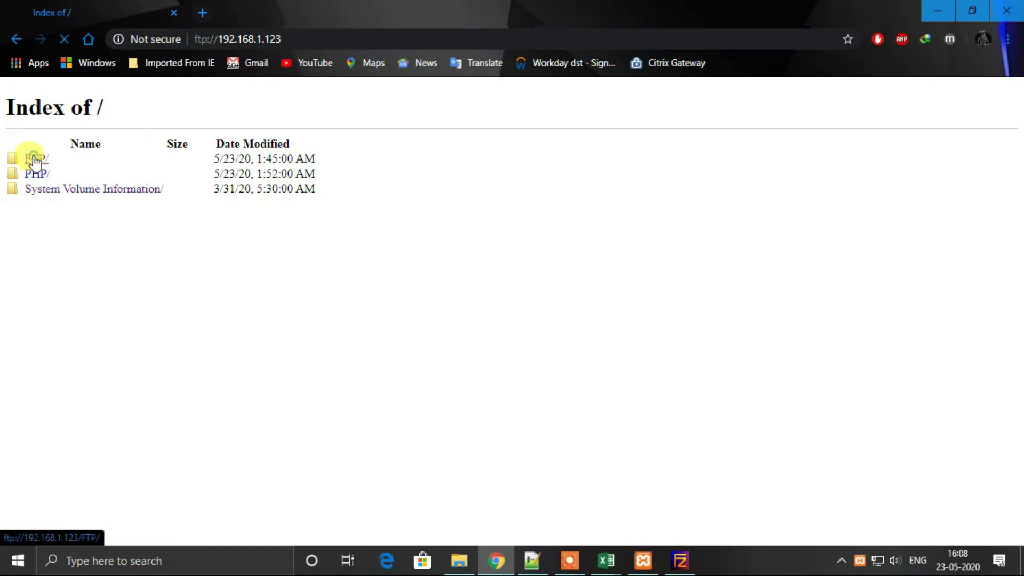
click(51, 144)
click(35, 175)
click(48, 142)
click(34, 189)
click(46, 143)
Browse the PHP, FTP and System Volume Information folders again, then switch to File Explorer
click(37, 174)
click(57, 152)
click(42, 157)
click(45, 156)
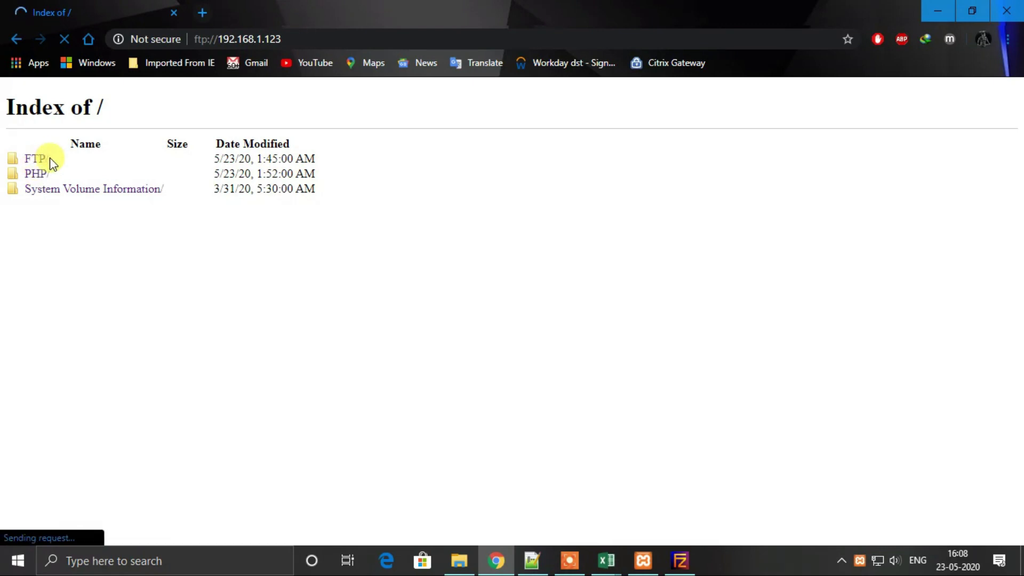
click(35, 173)
click(43, 158)
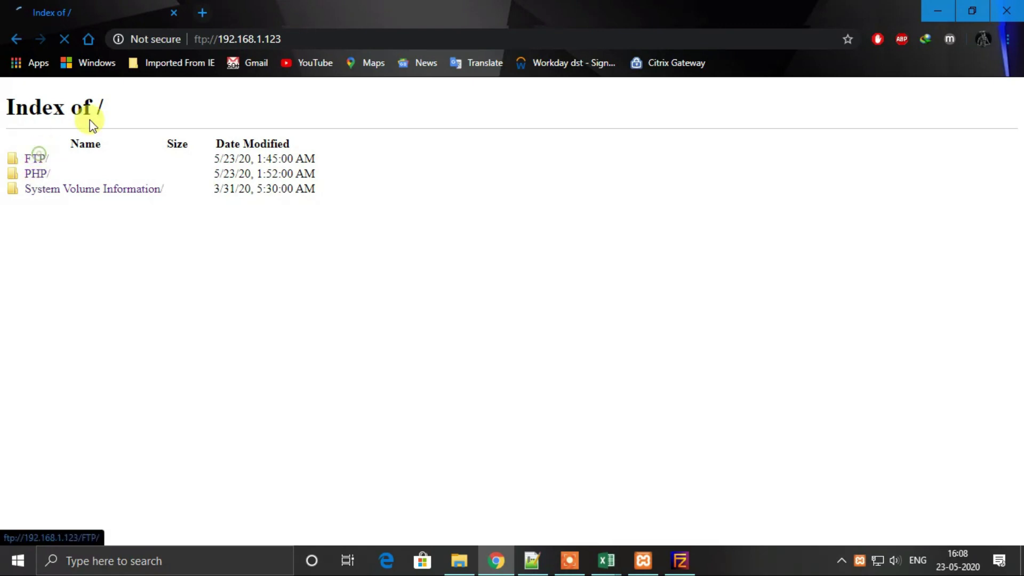
click(48, 187)
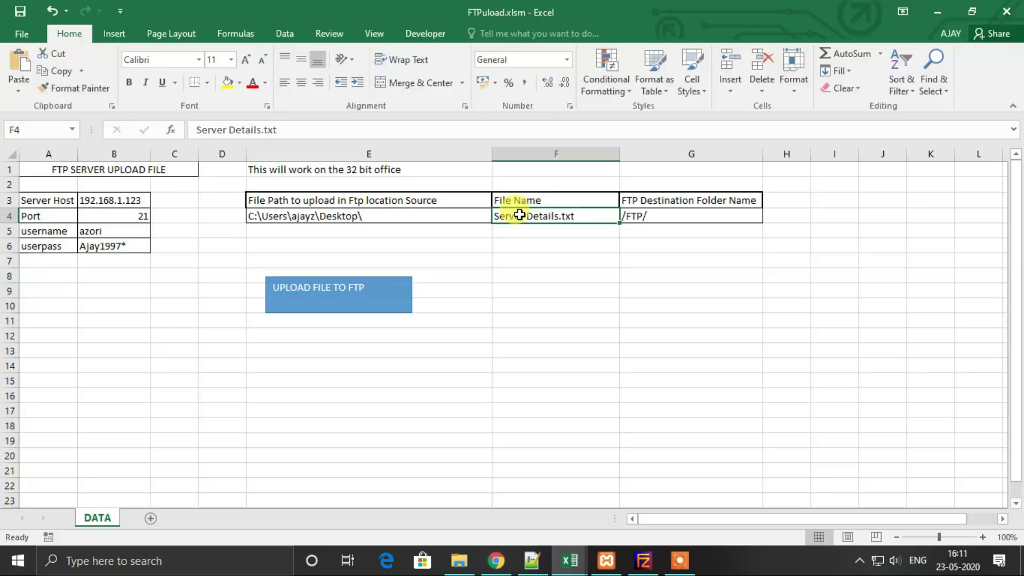
click(560, 302)
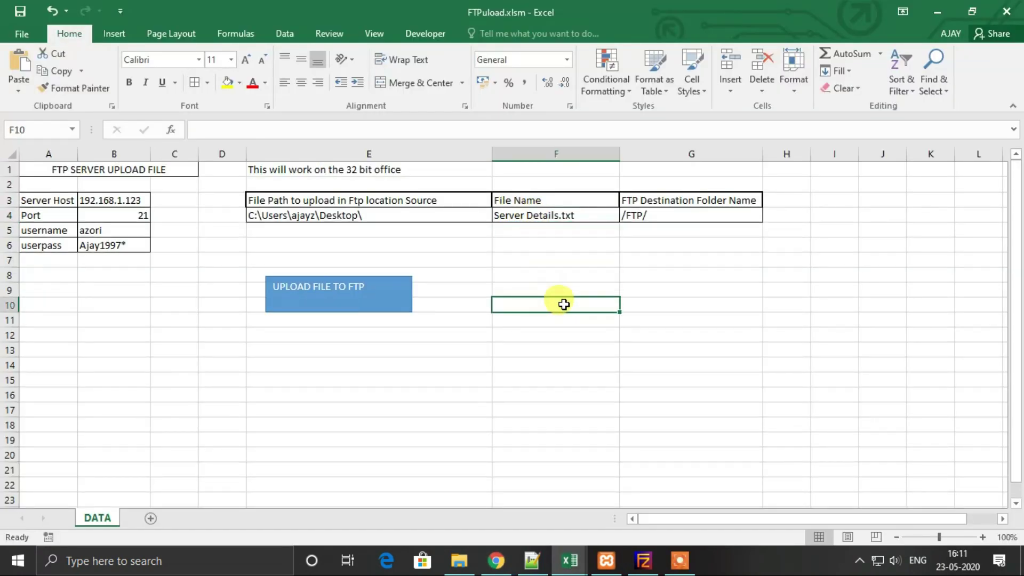
click(461, 566)
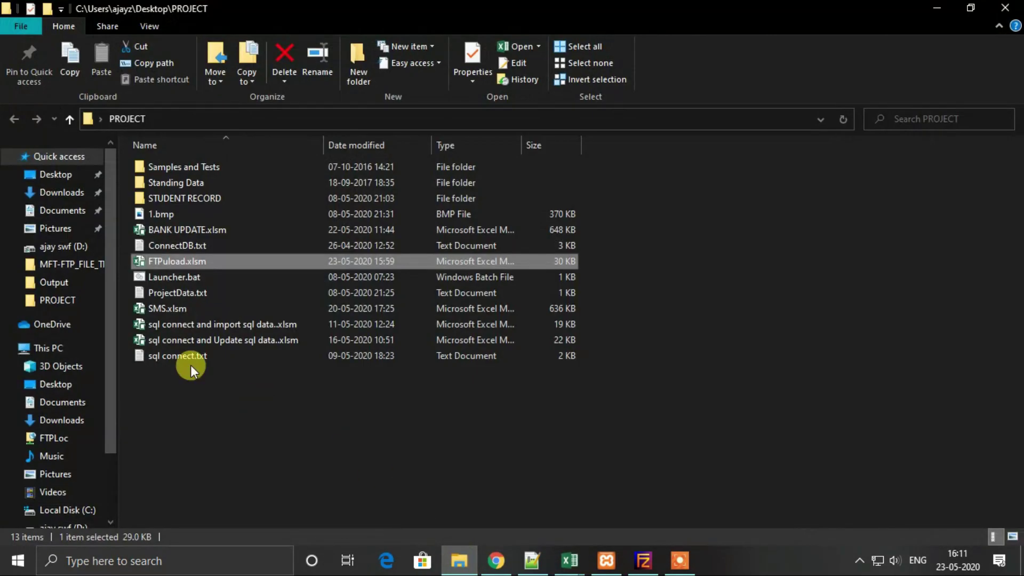
Open the empty FTP folder on ZORI (F:) and bring the FileZilla Server log forward
click(24, 346)
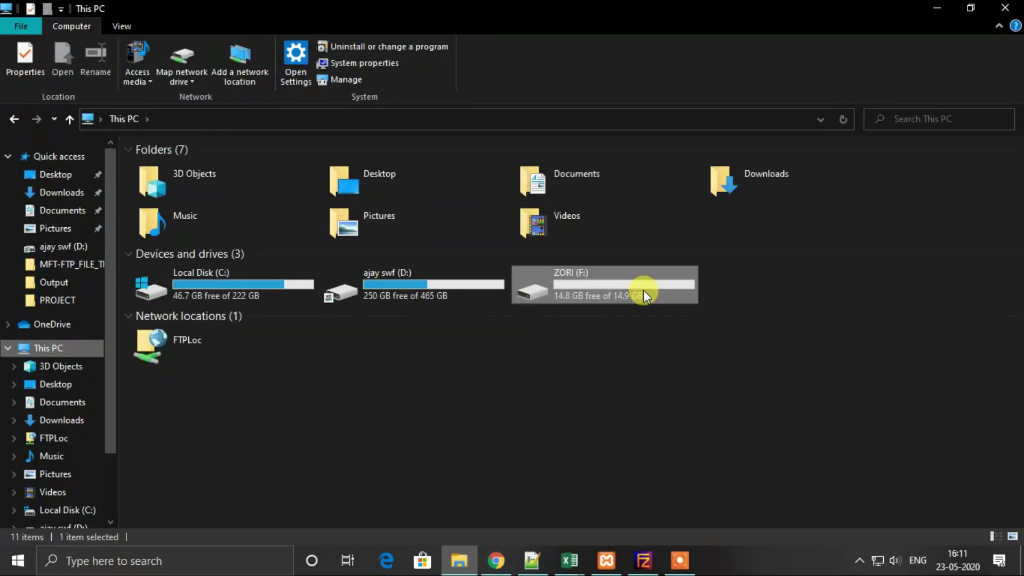
double_click(643, 290)
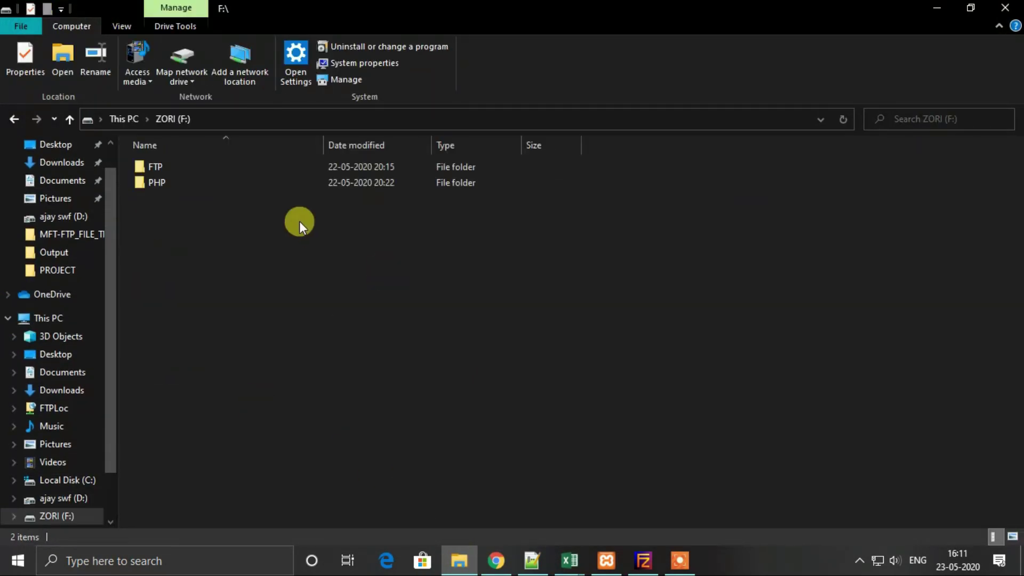
double_click(181, 168)
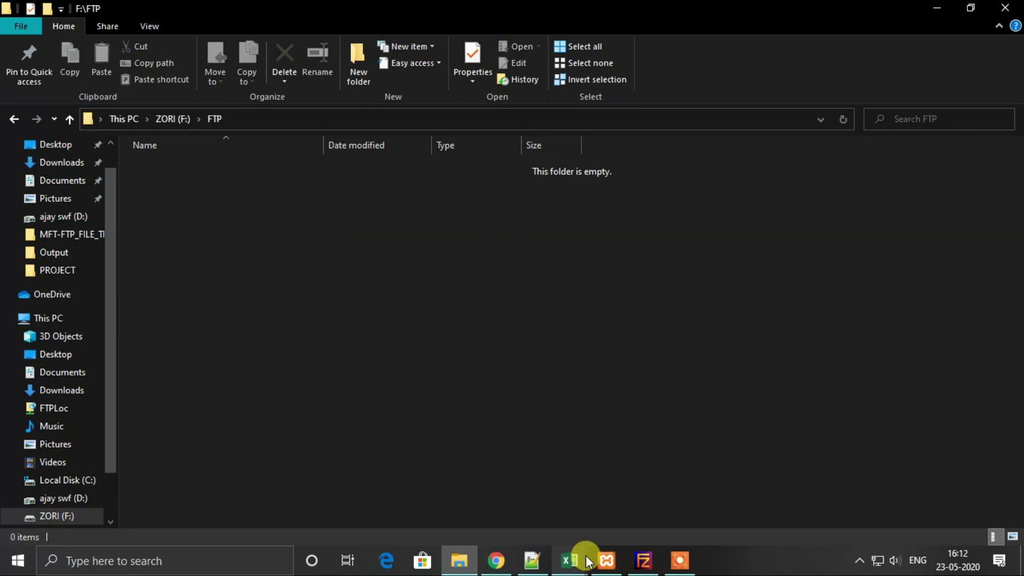
click(644, 560)
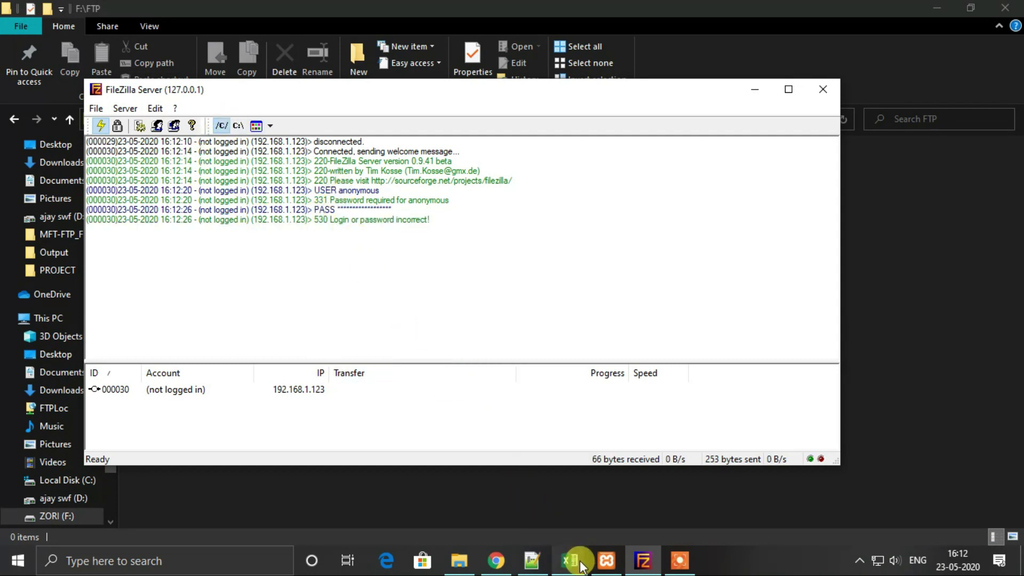
Clear all entries from the FileZilla Server log and switch to the VBA editor
right_click(393, 246)
click(443, 266)
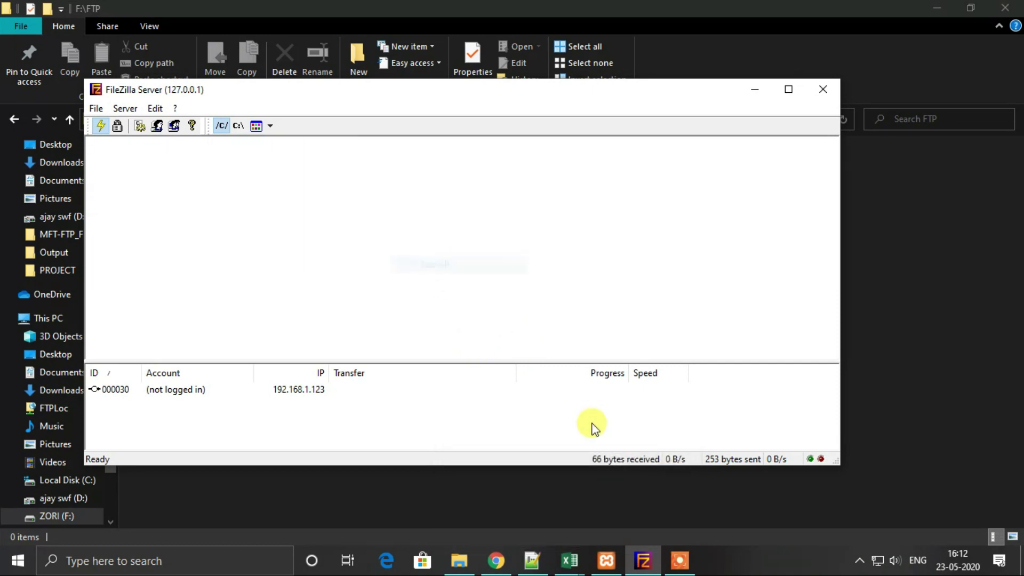
mouse_move(570, 561)
click(635, 495)
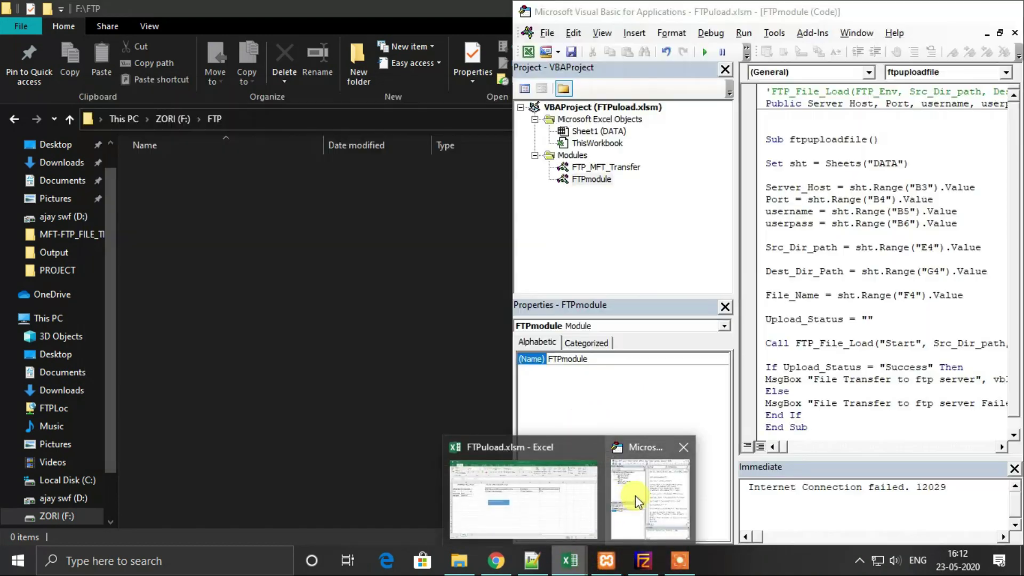
click(635, 495)
Step into ftpuploadfile and FTP_MFT_Transfer with F8, checking the log shows the FTP user connecting
key(F8)
key(F8)
key(F8)
key(F8)
key(F8)
key(F8)
key(F8)
key(F8)
key(F8)
key(F8)
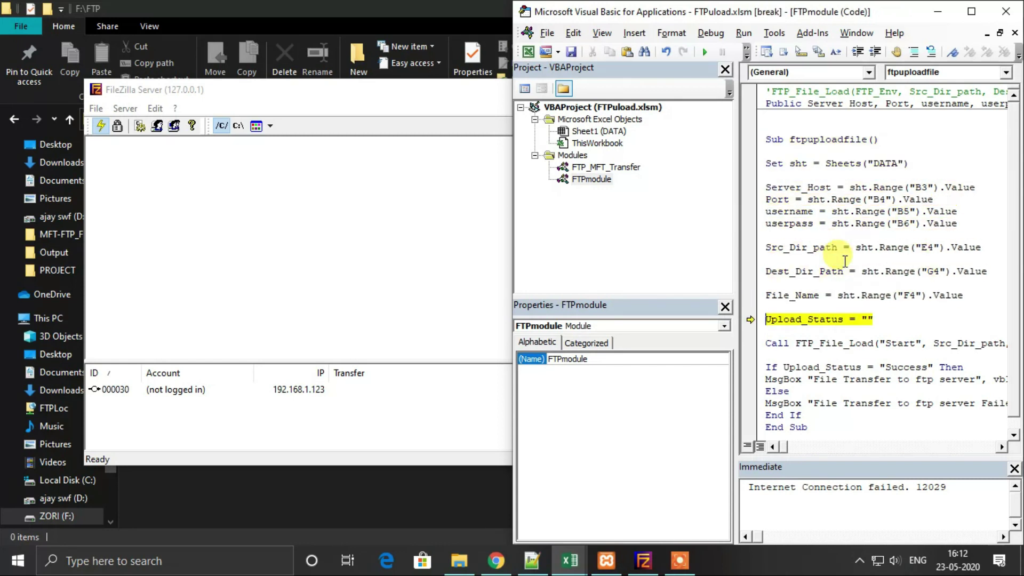
key(F8)
key(F8)
key(F8)
key(F8)
key(F8)
key(F8)
key(F8)
key(F8)
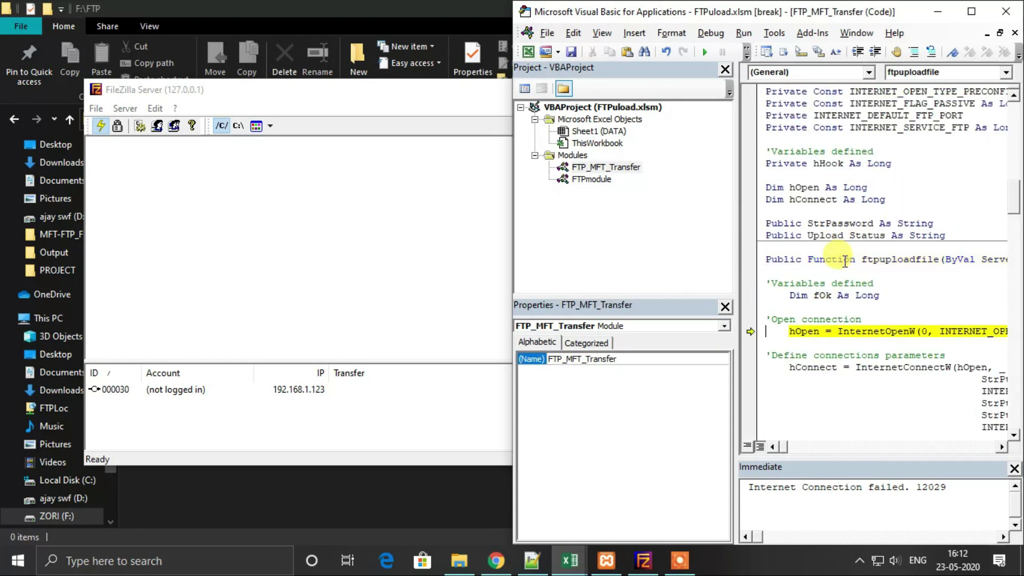
key(F8)
key(F8)
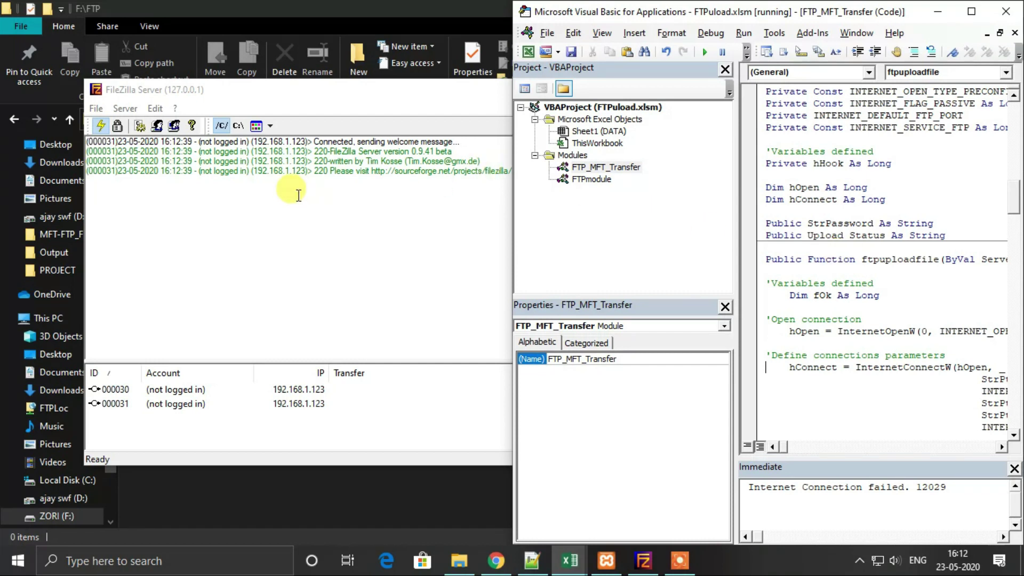
click(345, 172)
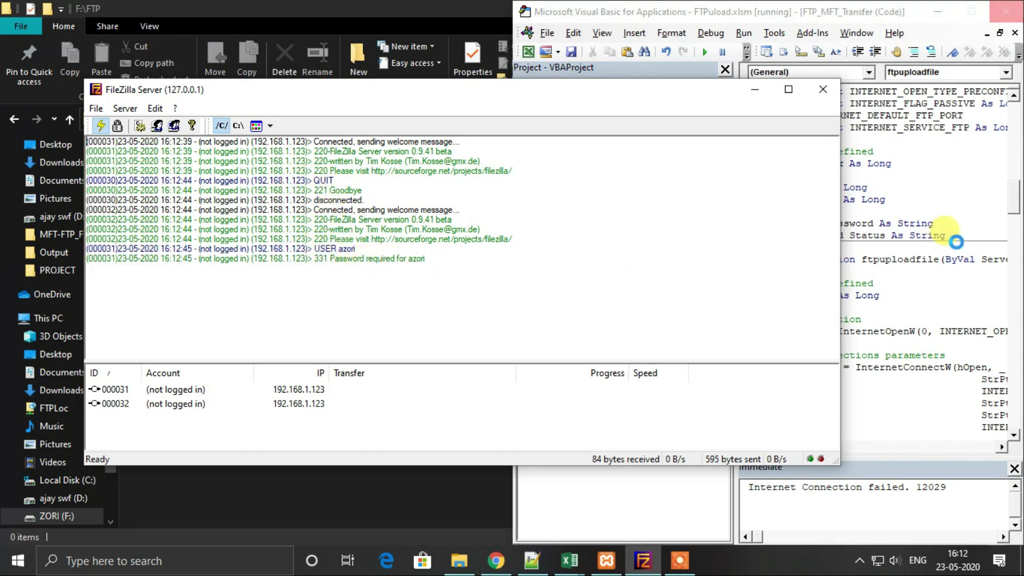
click(956, 242)
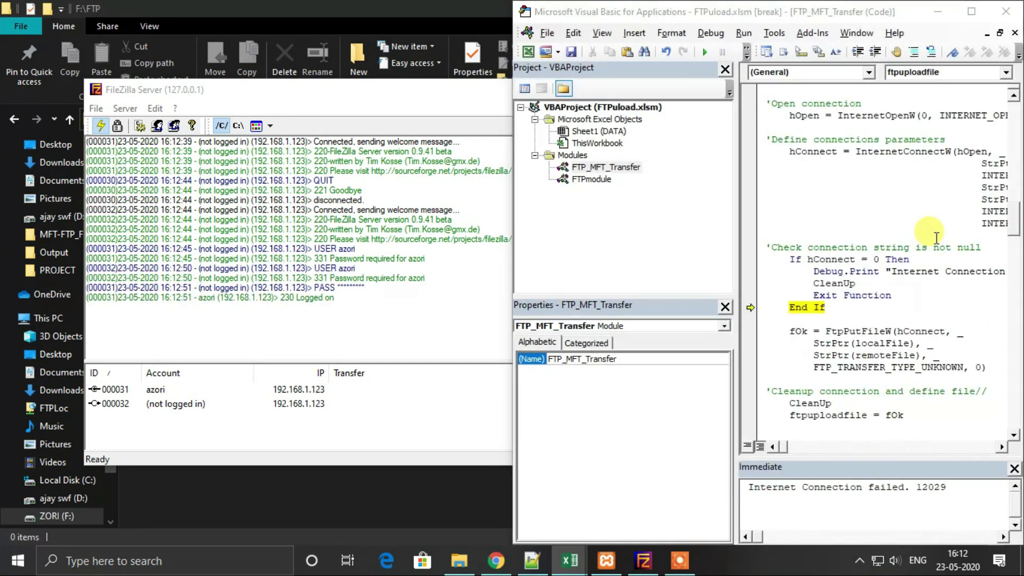
Highlight the login exchange lines in the FileZilla Server log
click(345, 298)
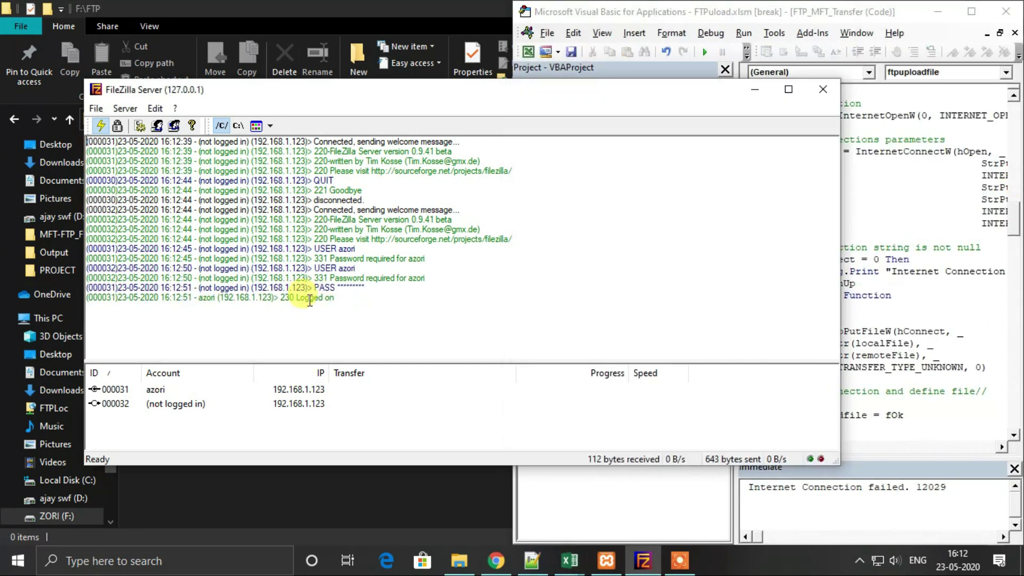
drag(345, 297, 477, 313)
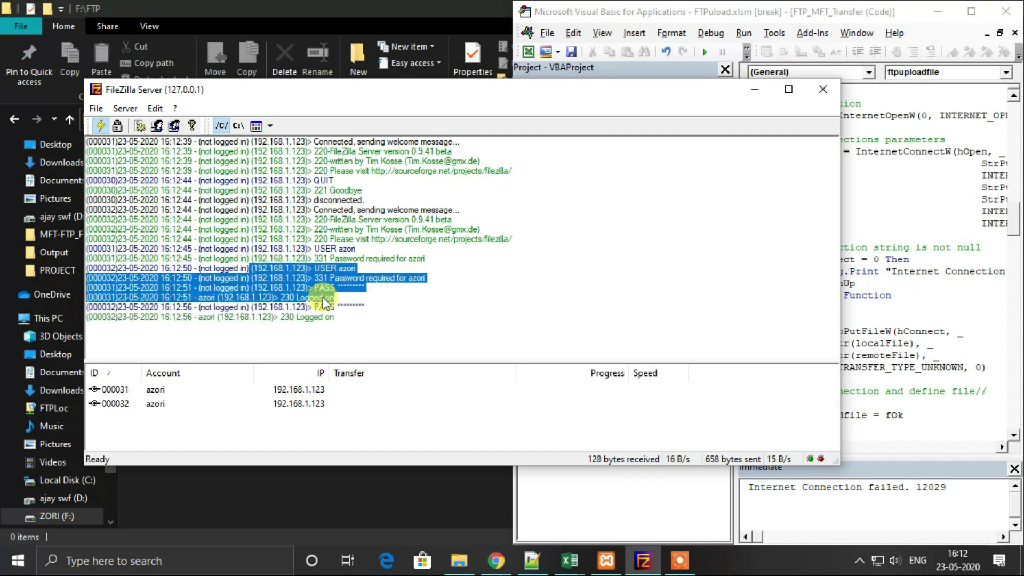
click(899, 242)
Step through FtpPutFileW and CleanUp to the end, dismiss the FTP DONE message, and return to File Explorer
key(F8)
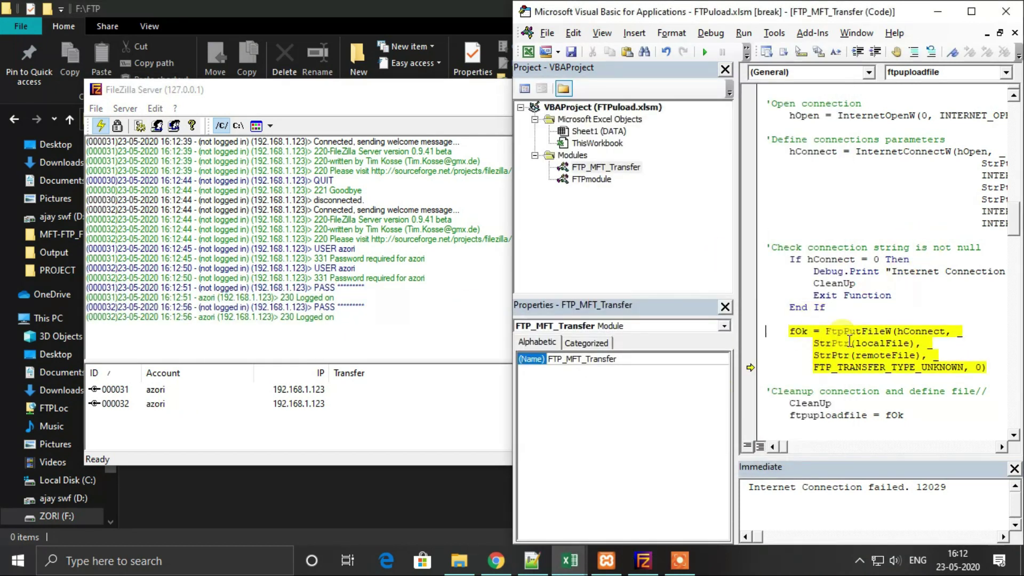
key(F8)
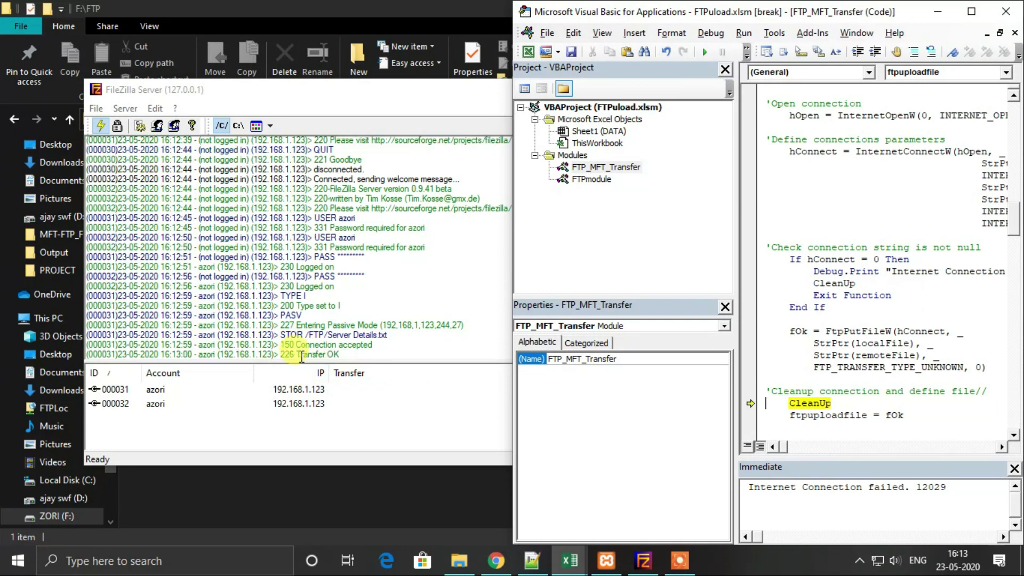
key(F8)
key(F8)
key(F8)
key(F8)
key(F8)
key(F8)
key(F8)
key(F8)
key(F8)
key(F8)
key(F8)
key(F8)
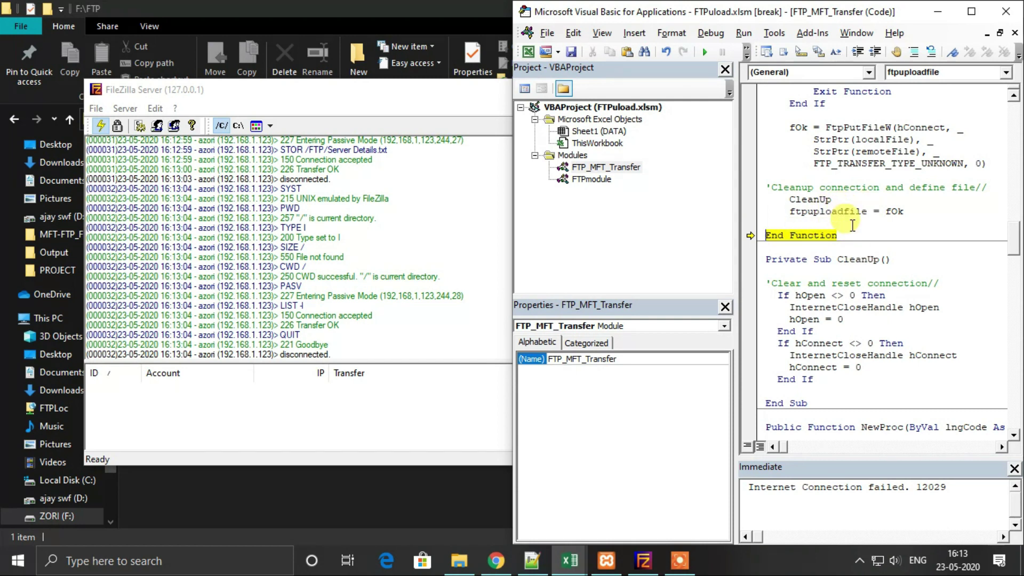
key(F8)
key(F8)
key(F8)
key(F8)
key(F8)
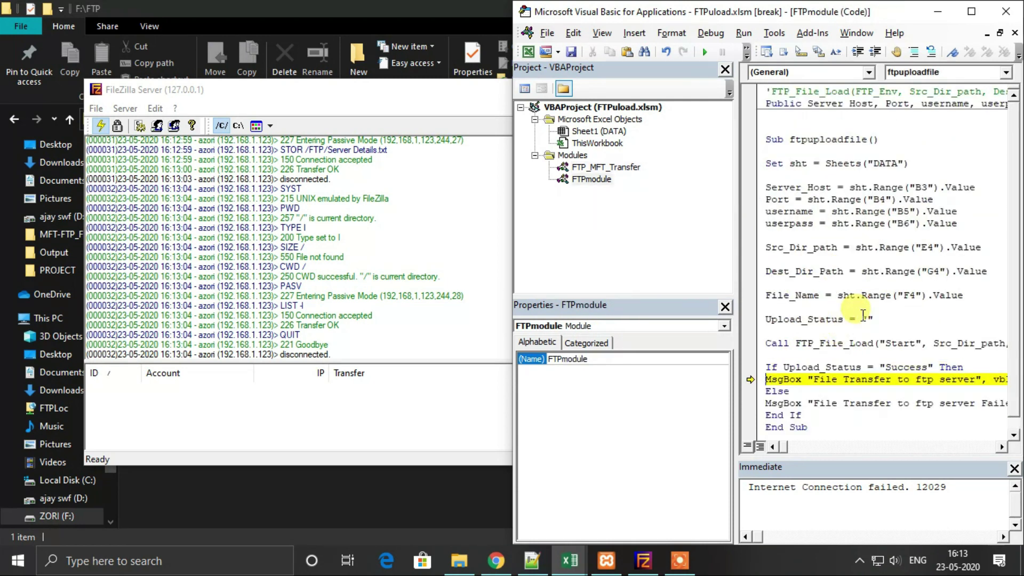
key(F8)
click(560, 333)
click(368, 380)
click(459, 560)
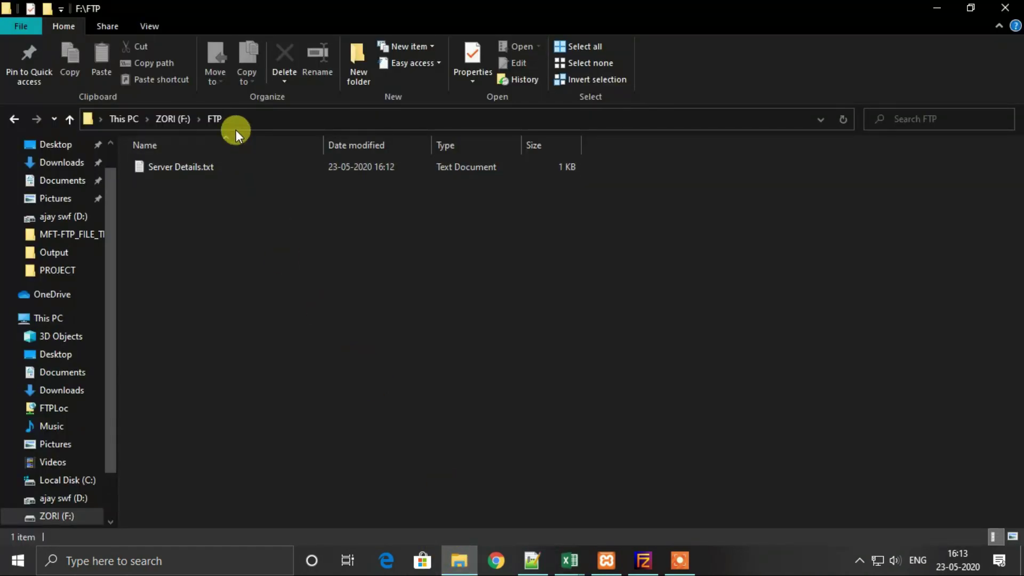
Refresh the F:\FTP folder to reveal the uploaded file, then go up to This PC
right_click(200, 214)
click(260, 283)
click(48, 318)
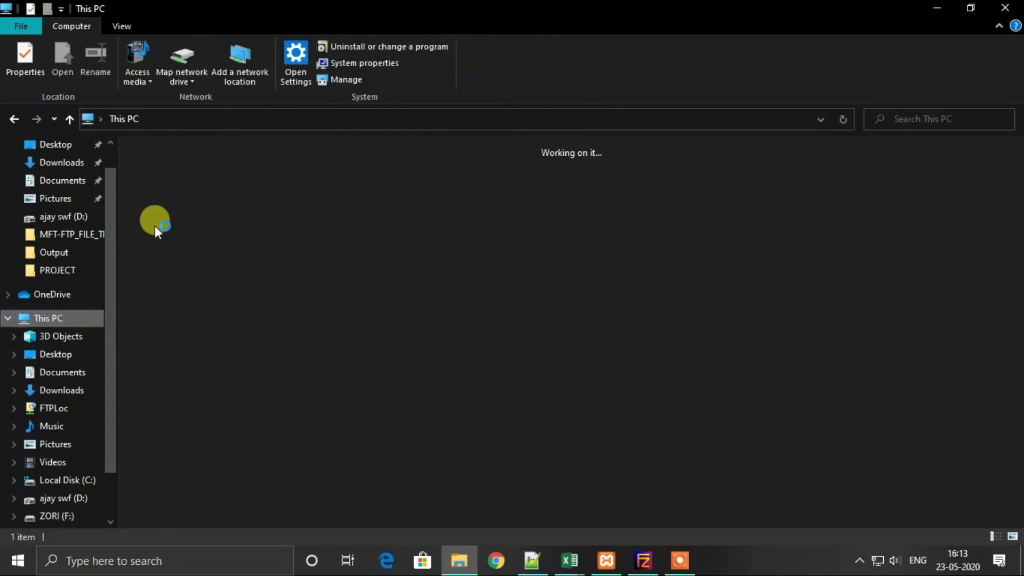
Enter an ftp:// address for 192.168.1.123:21 including the FTP username and password in the address bar
click(184, 120)
click(186, 119)
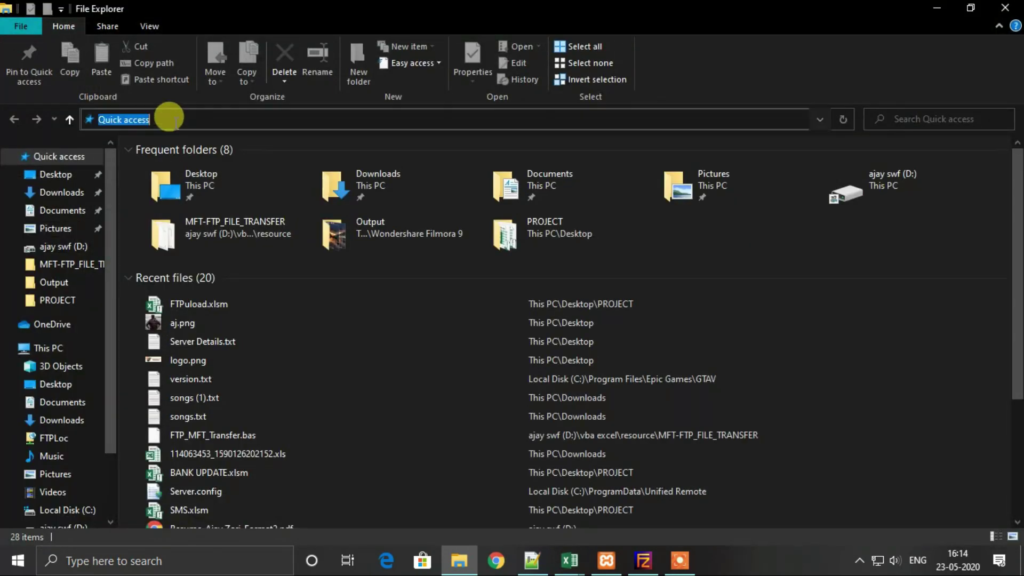
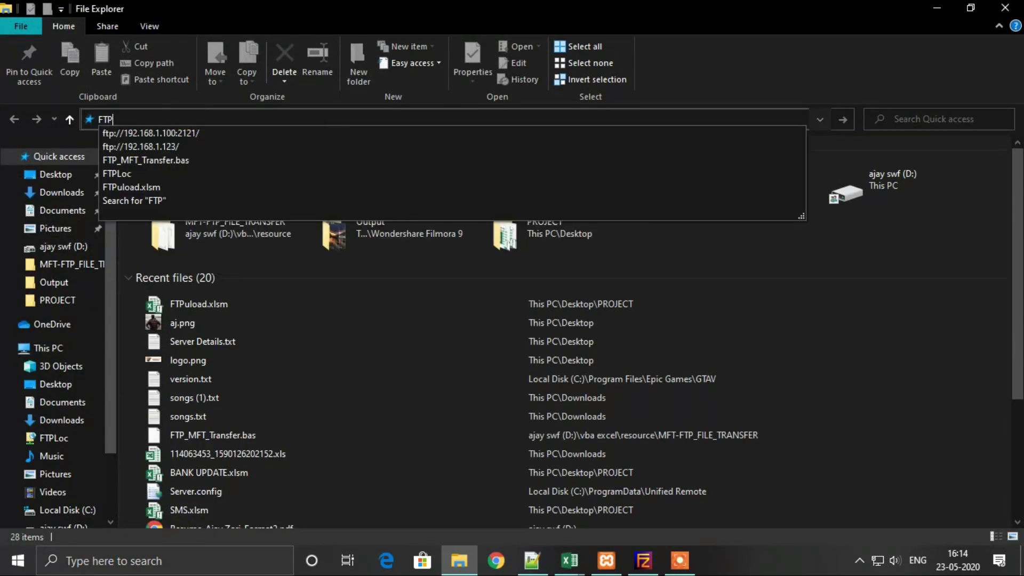
key(Down)
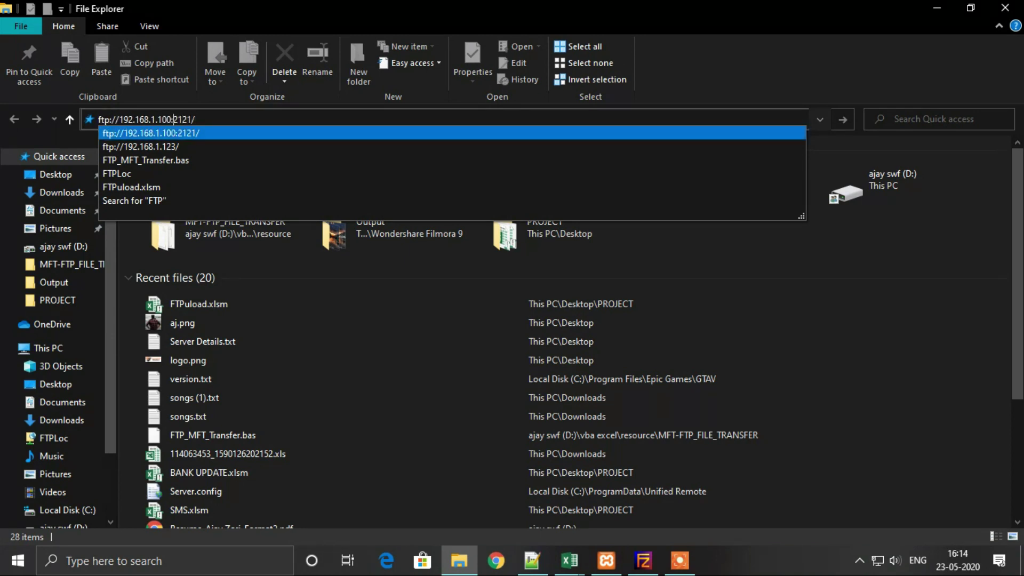
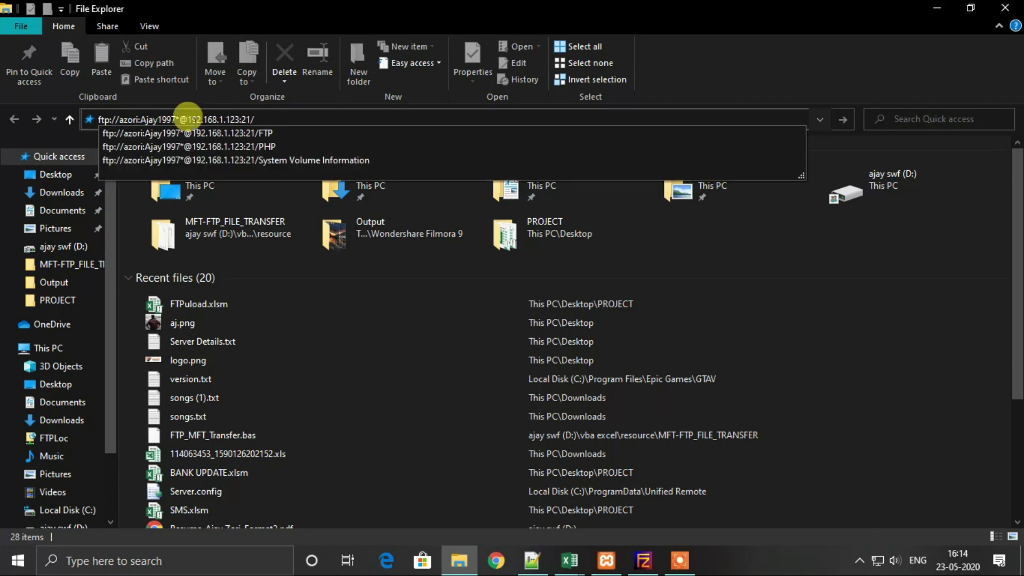
Connect to the FTP server and open its FTP folder, which lists Server Details.txt
key(Return)
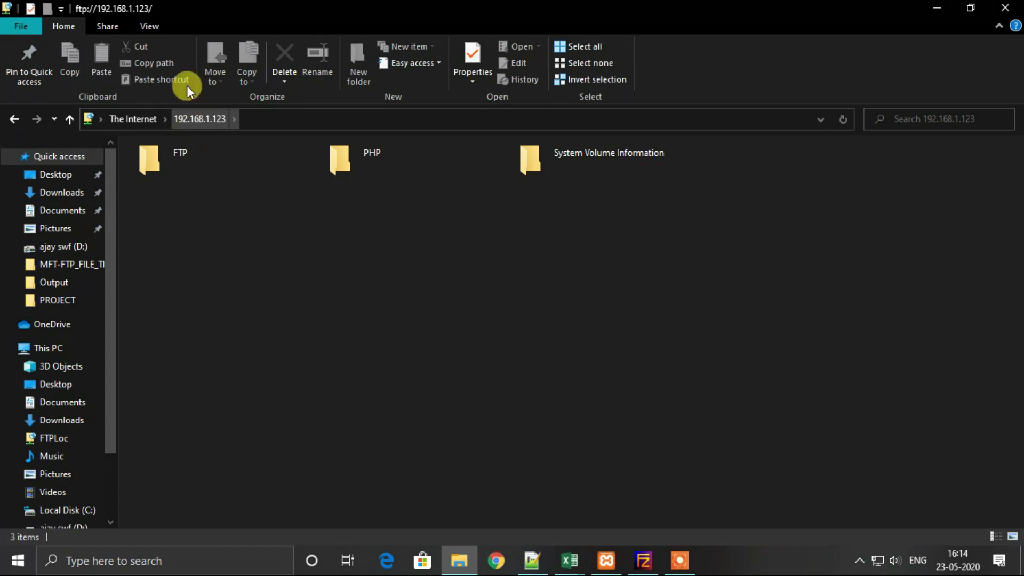
double_click(160, 156)
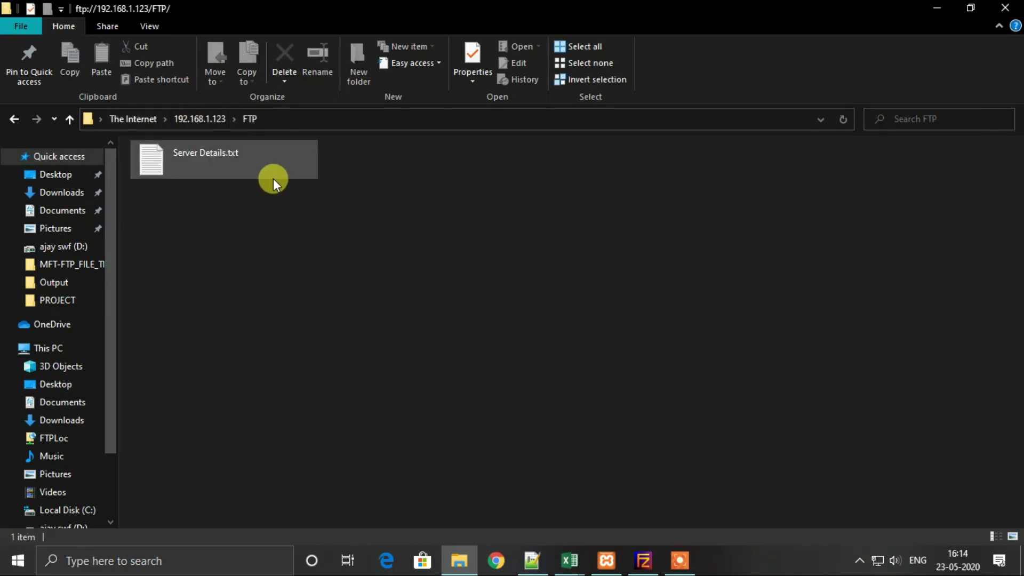
click(240, 119)
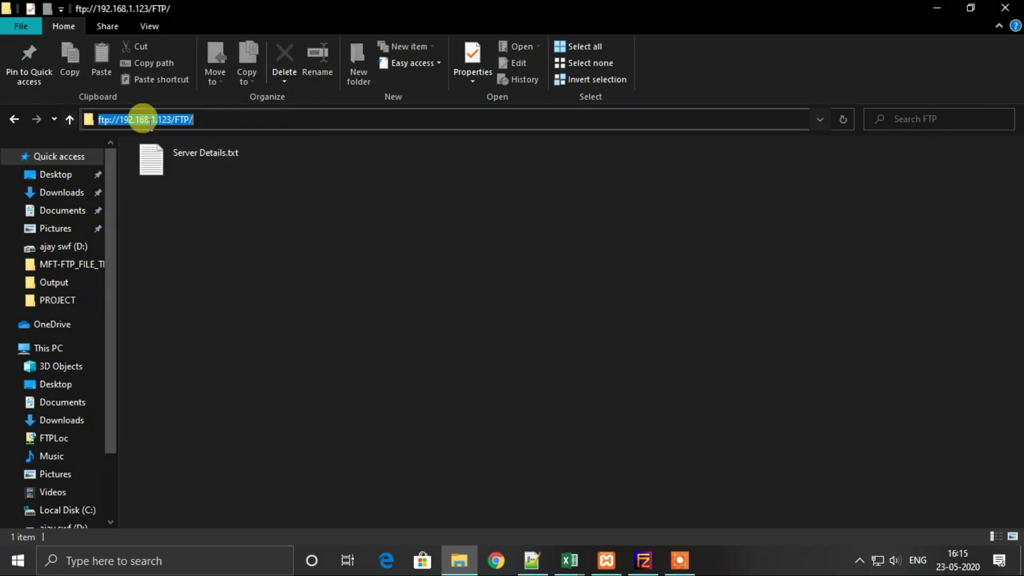